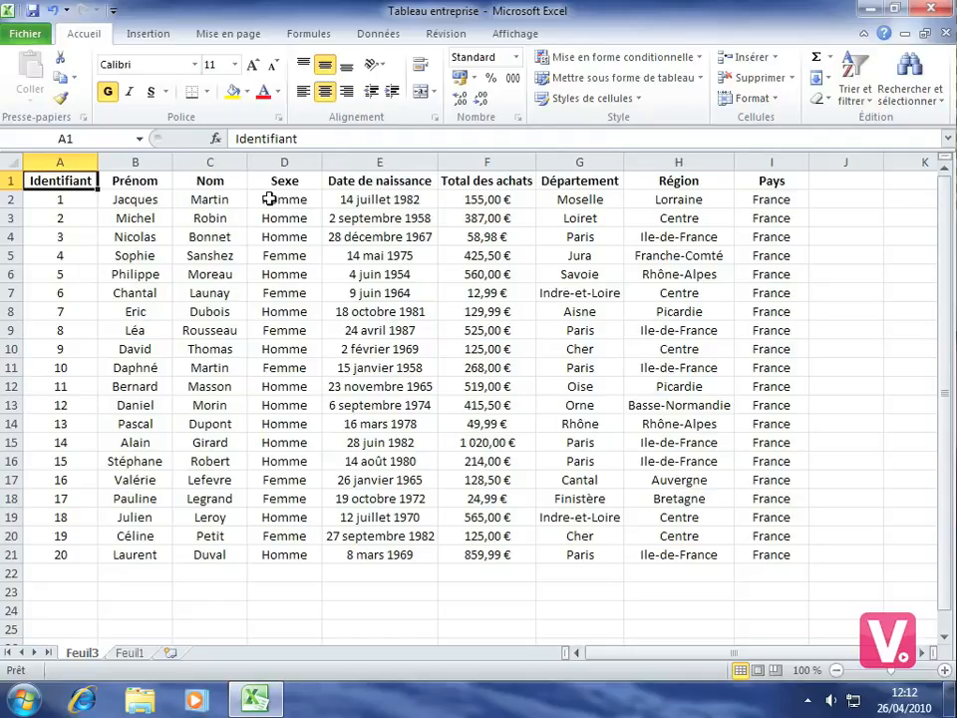
# Create a "Texte qui contient" highlight rule for the Sexe values in D2:D21, matching the text "Femme".
pyautogui.moveTo(271, 200); pyautogui.dragTo(287, 550)
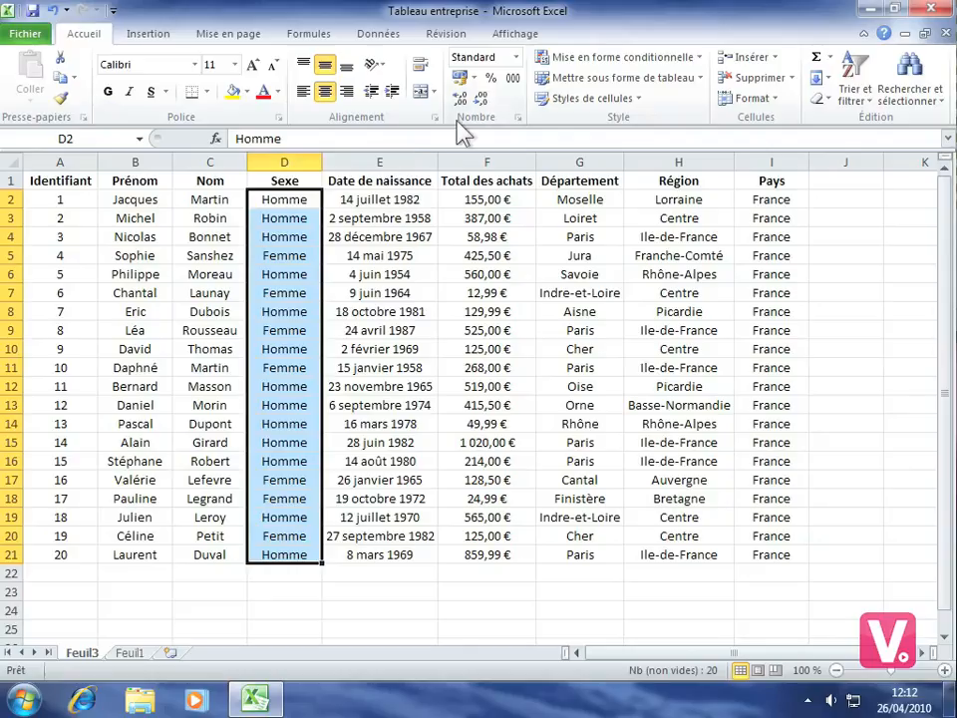
pyautogui.click(685, 62)
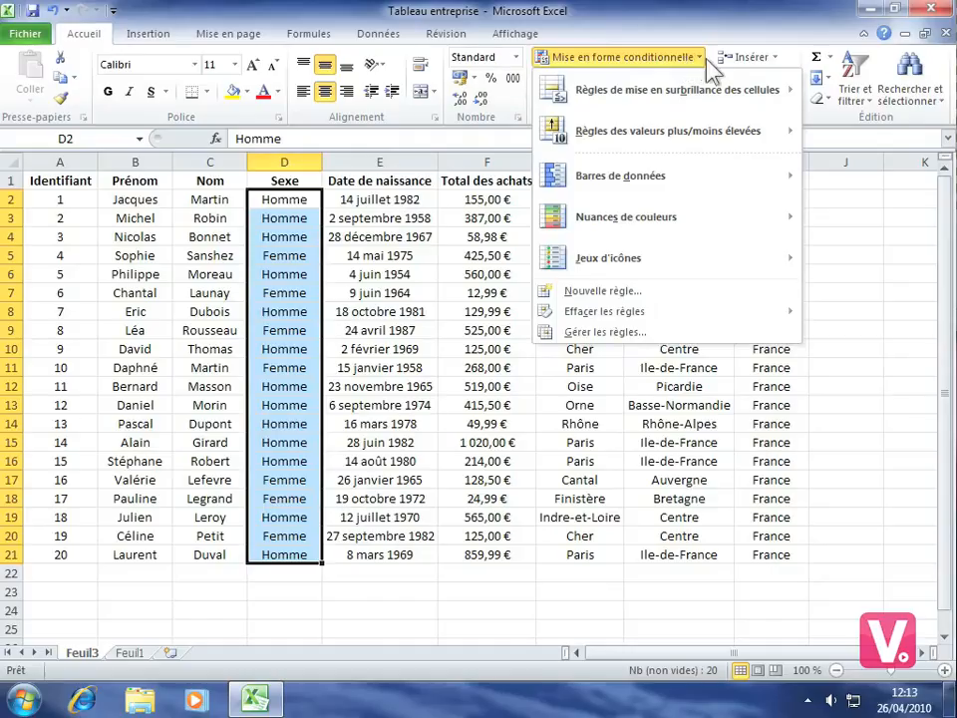
pyautogui.moveTo(722, 88)
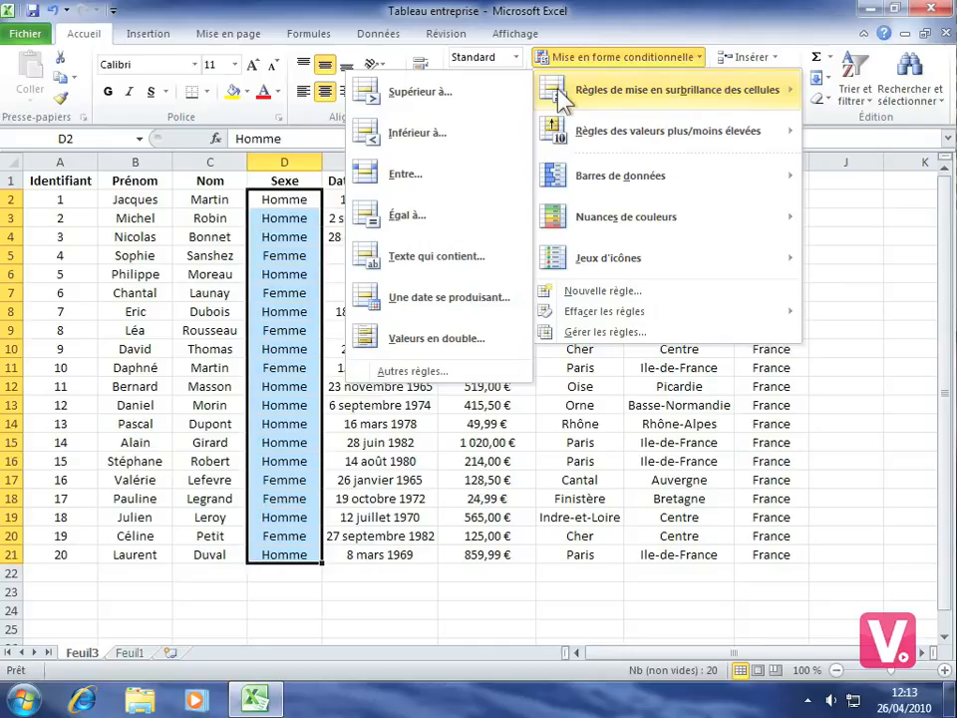
pyautogui.click(422, 261)
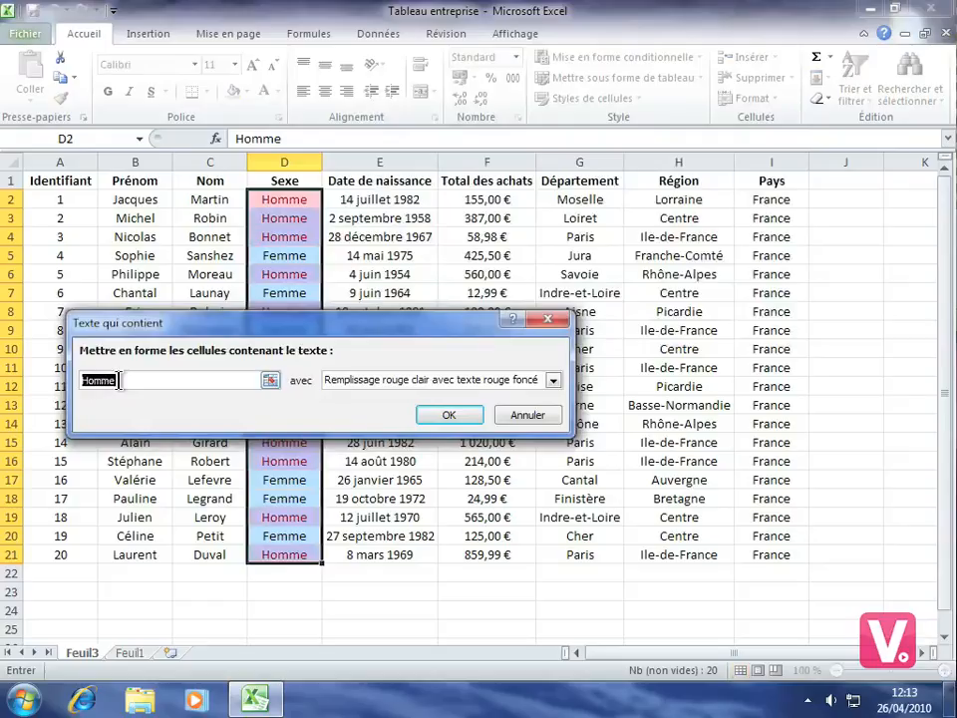
pyautogui.write('Femme')
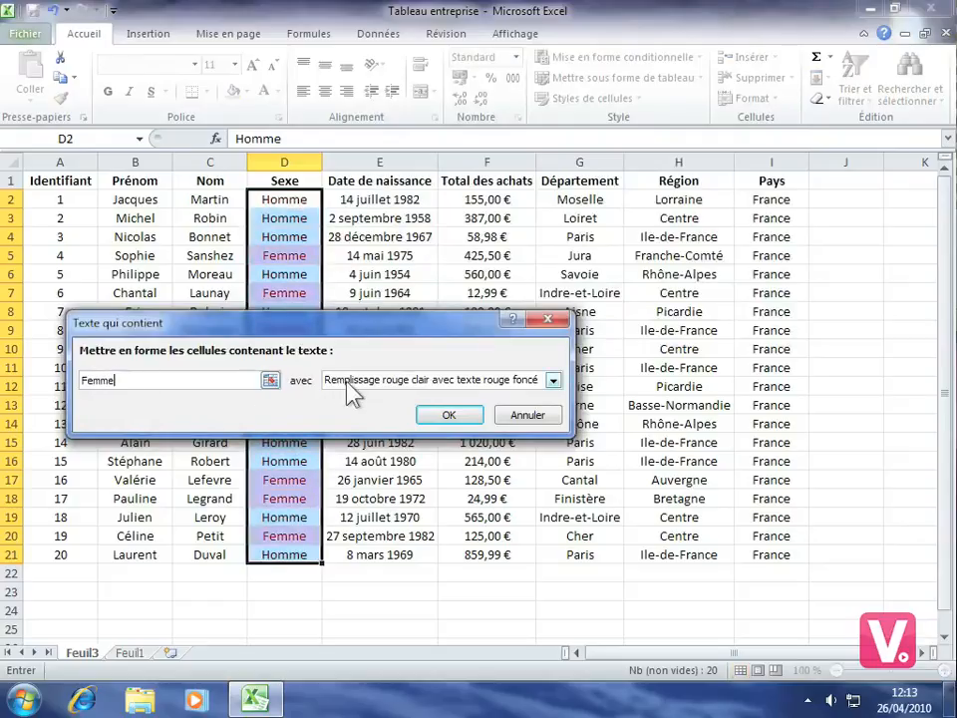
# Give the "Femme" rule a custom format of bold red text without strikethrough and apply it.
pyautogui.click(551, 381)
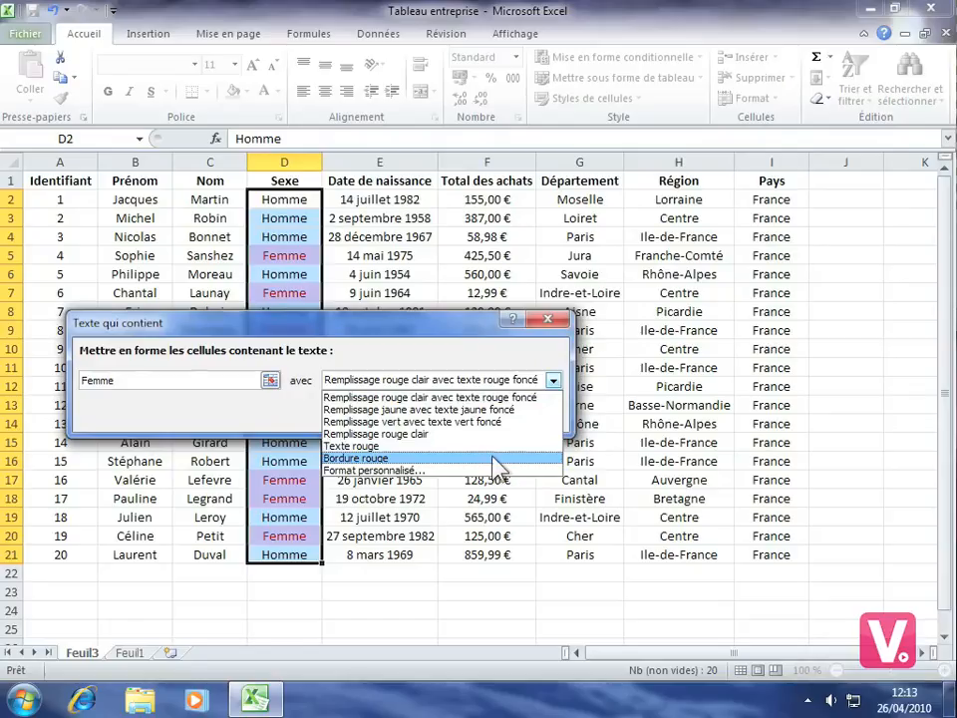
pyautogui.click(389, 470)
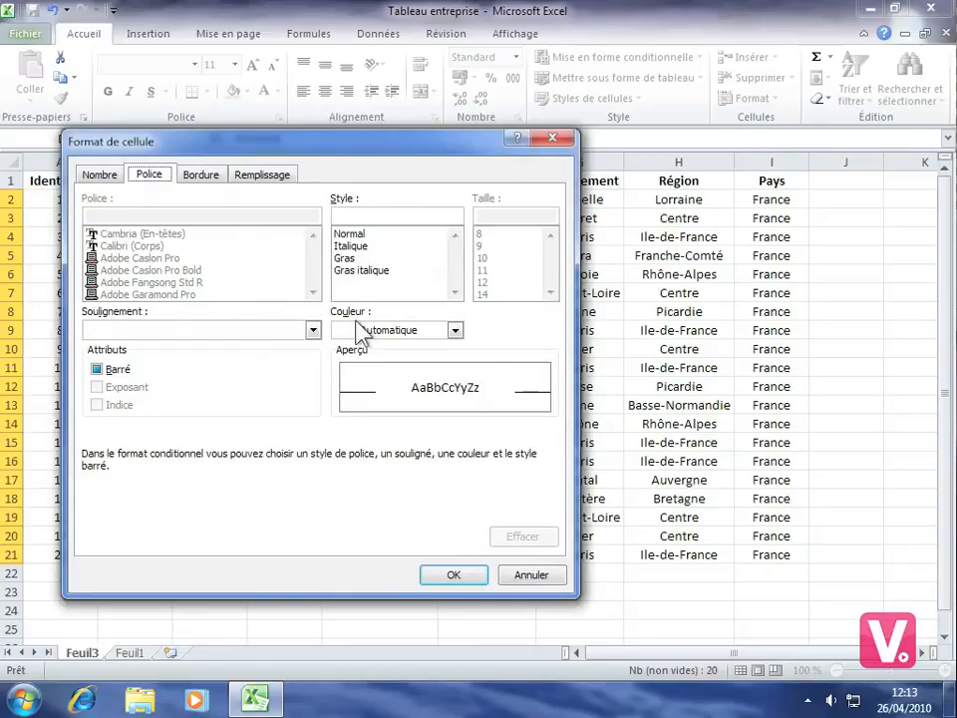
pyautogui.click(349, 260)
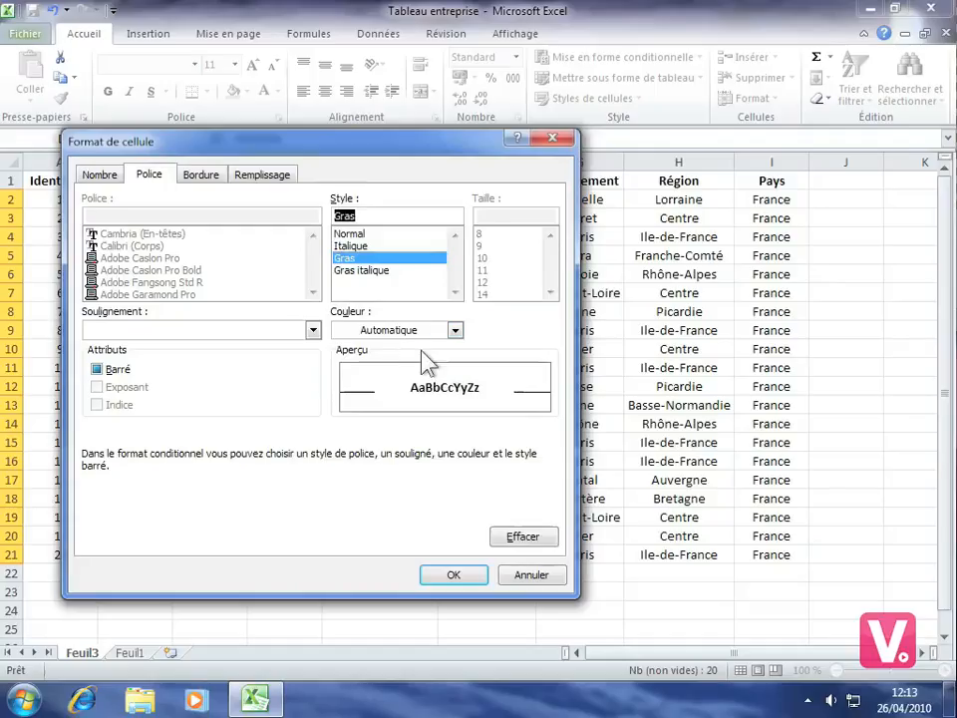
pyautogui.click(456, 330)
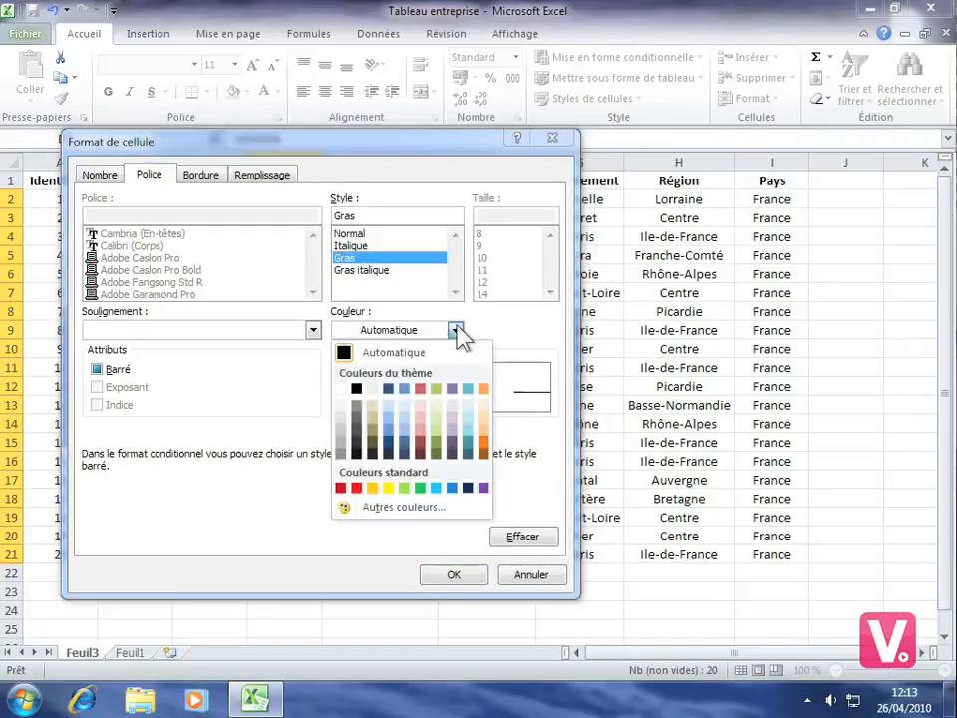
pyautogui.click(355, 487)
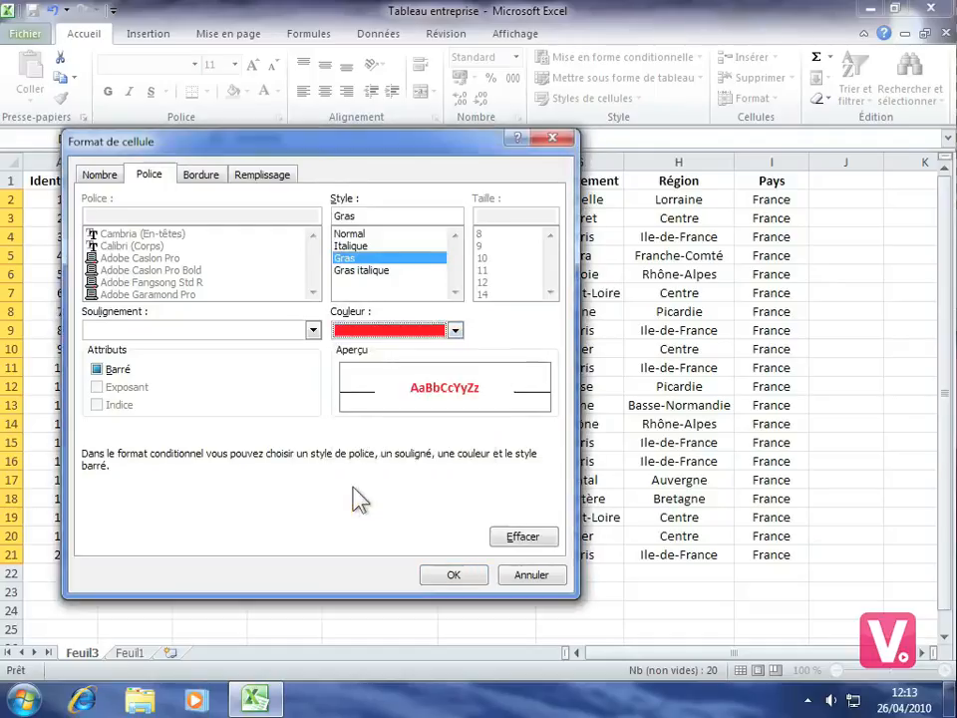
pyautogui.click(97, 370)
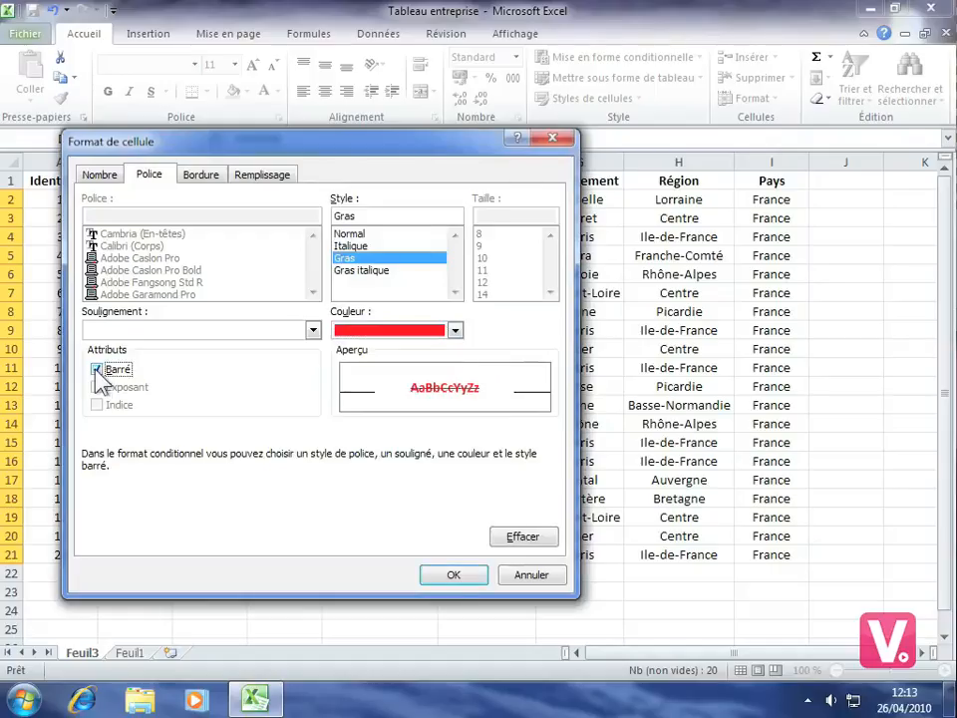
pyautogui.click(96, 370)
pyautogui.click(454, 576)
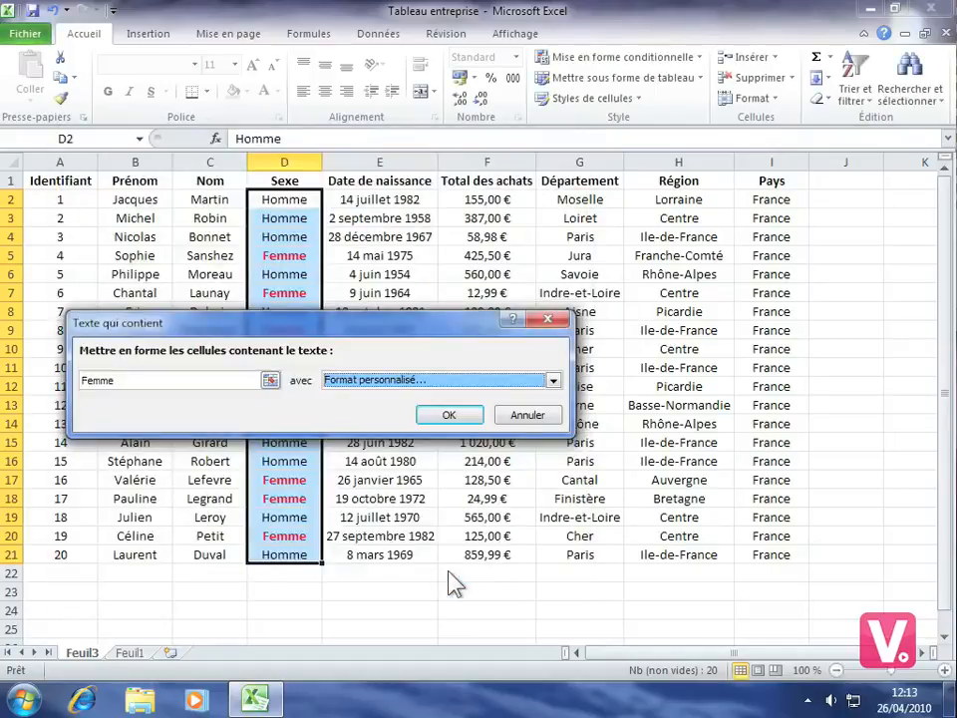
pyautogui.click(448, 415)
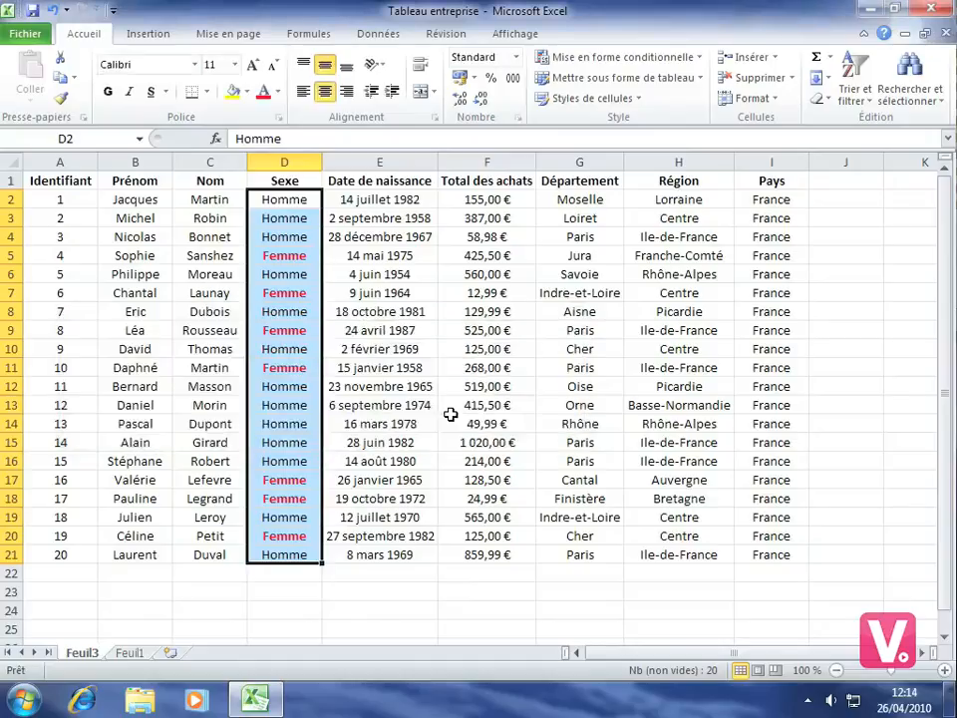
pyautogui.click(404, 314)
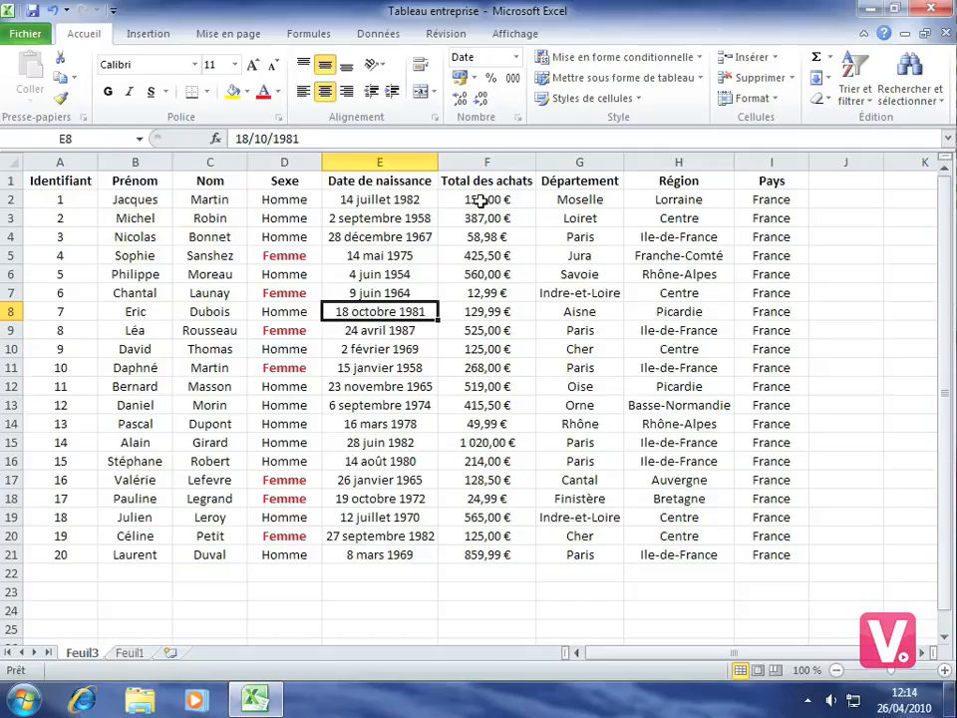
# Apply green gradient data bars to the Total des achats values in F2:F21.
pyautogui.moveTo(482, 199); pyautogui.dragTo(483, 551)
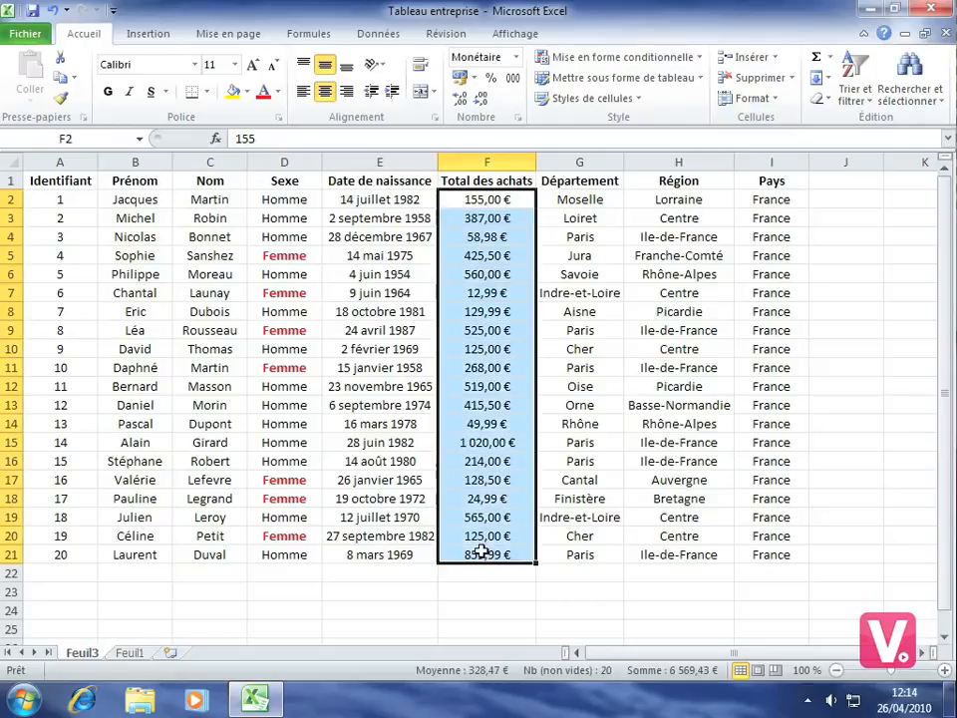
pyautogui.click(629, 60)
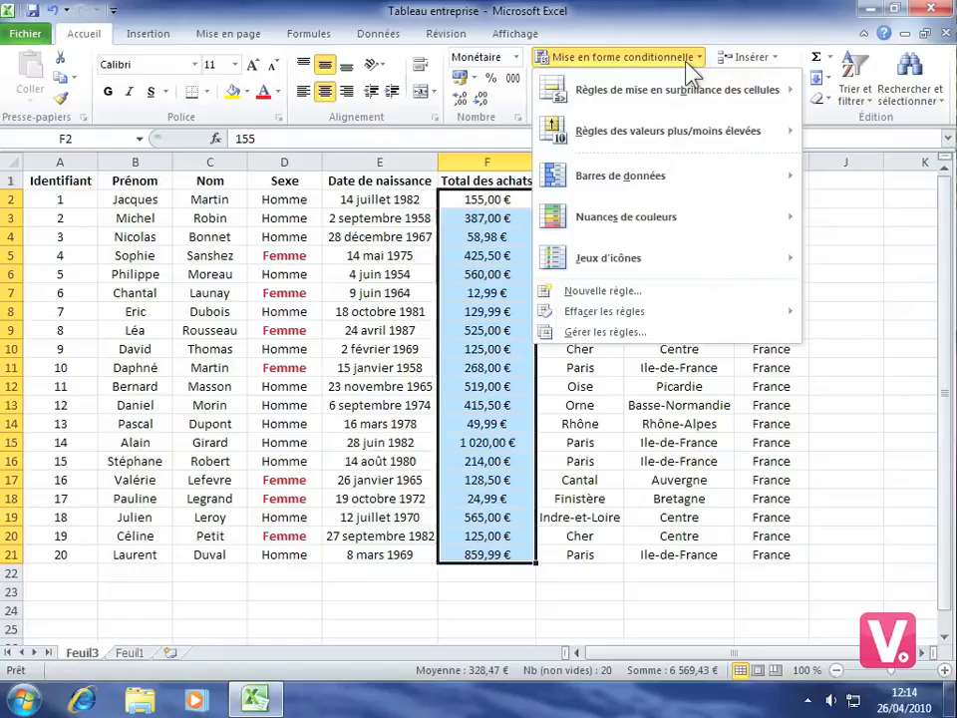
pyautogui.moveTo(742, 187)
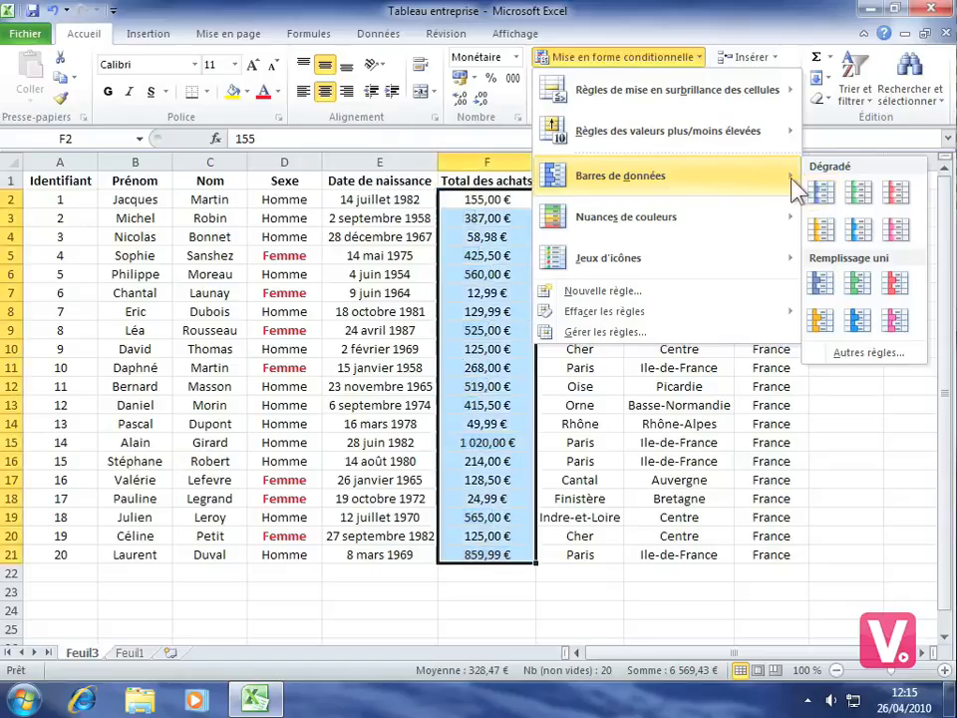
pyautogui.moveTo(731, 227)
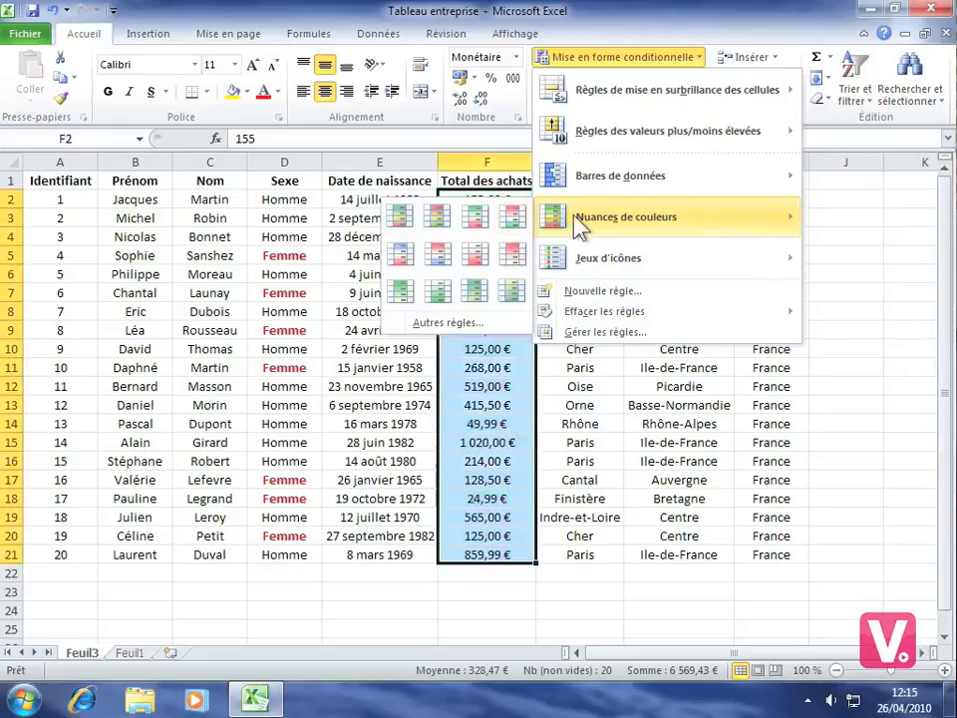
pyautogui.moveTo(636, 255)
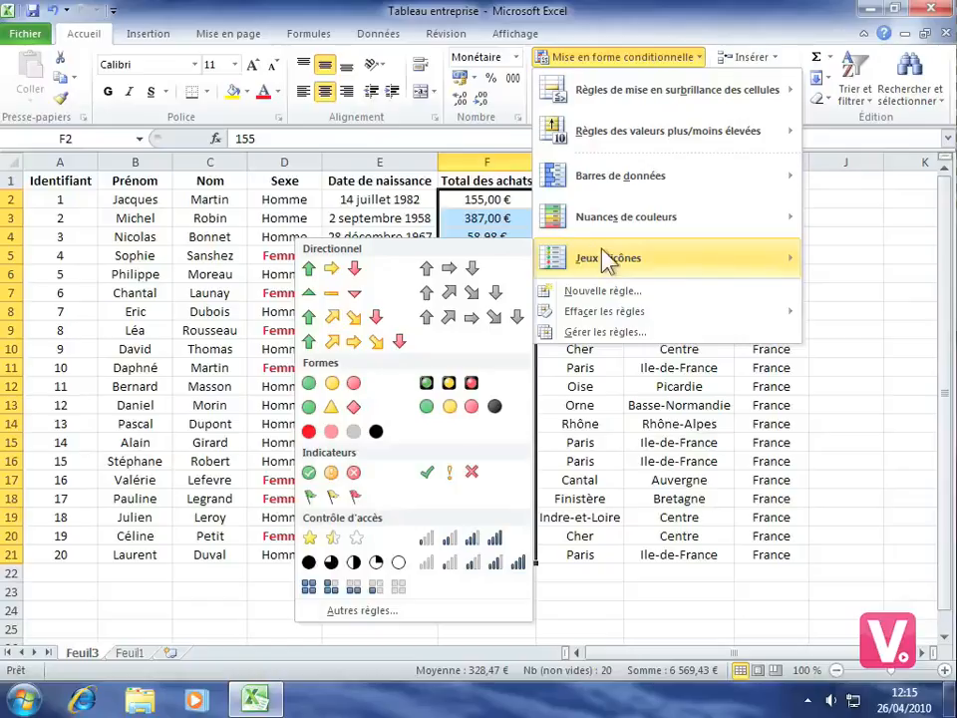
pyautogui.moveTo(775, 181)
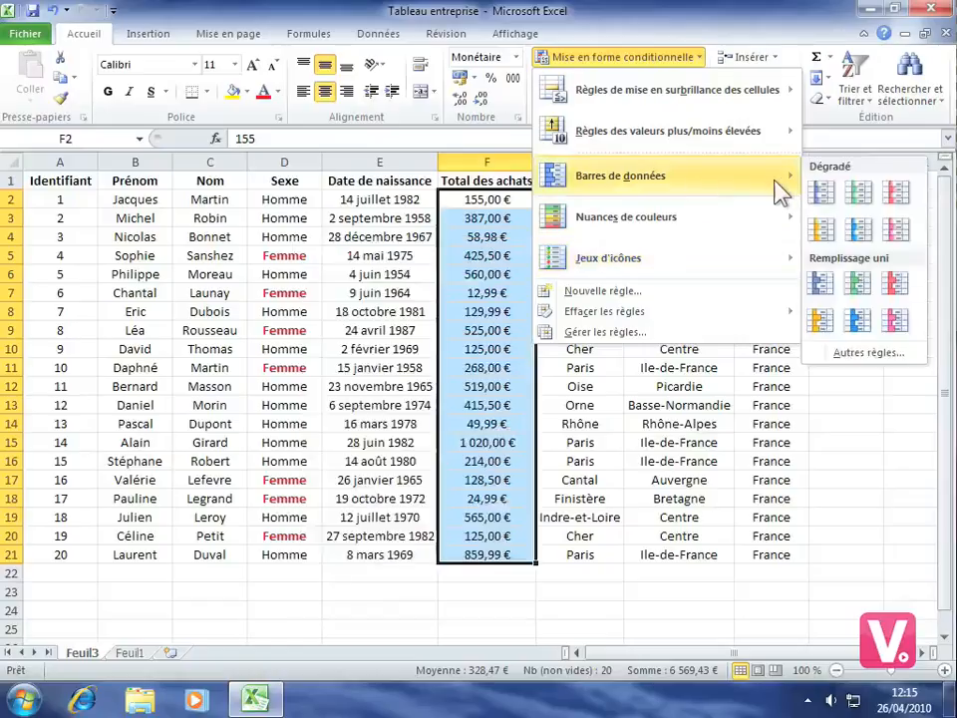
pyautogui.click(863, 197)
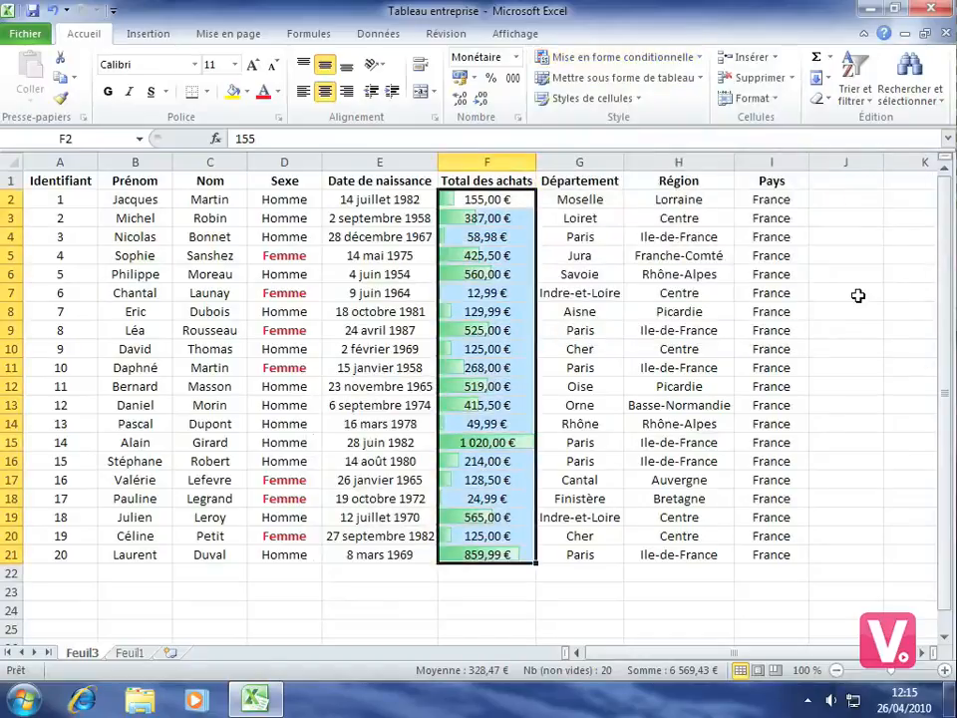
# Start a new formatting rule on cell G14 that applies only to cells containing "Cellules vides".
pyautogui.click(617, 422)
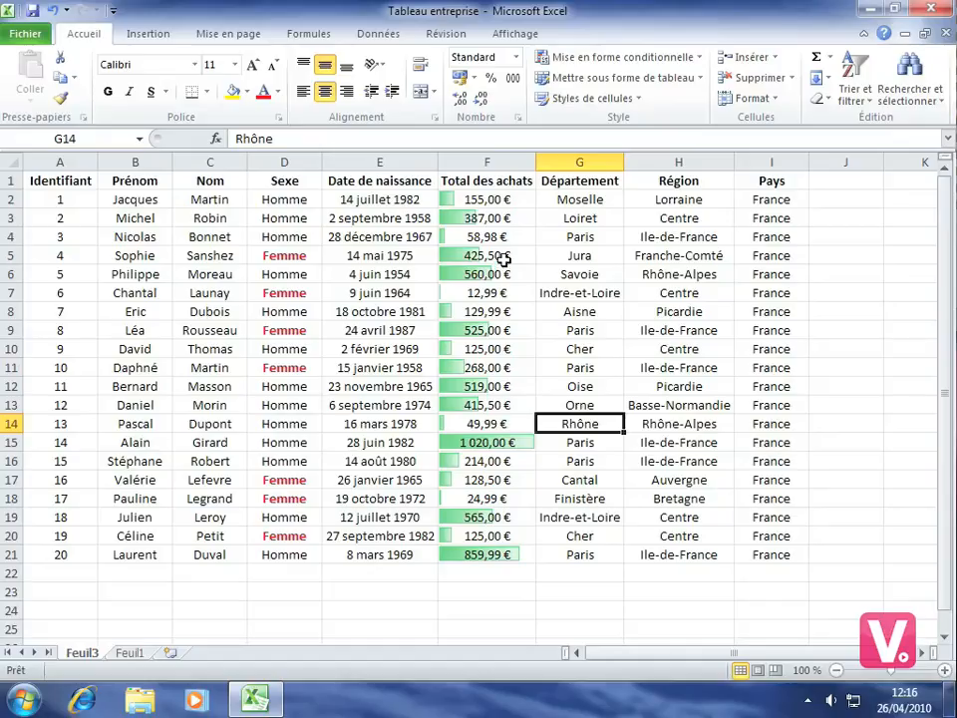
pyautogui.click(638, 57)
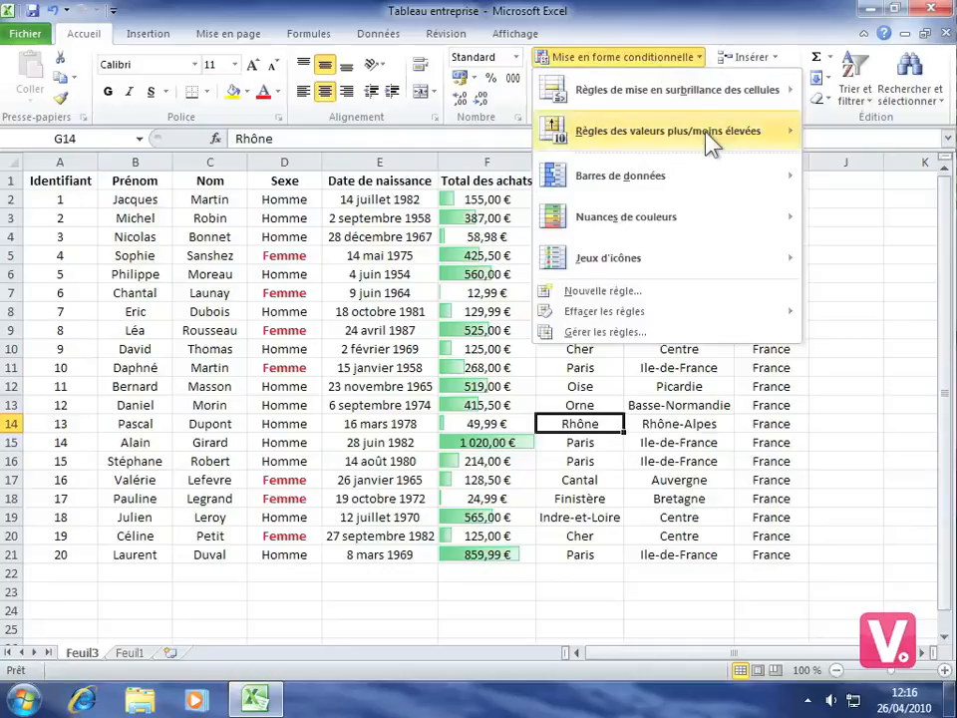
pyautogui.moveTo(742, 194)
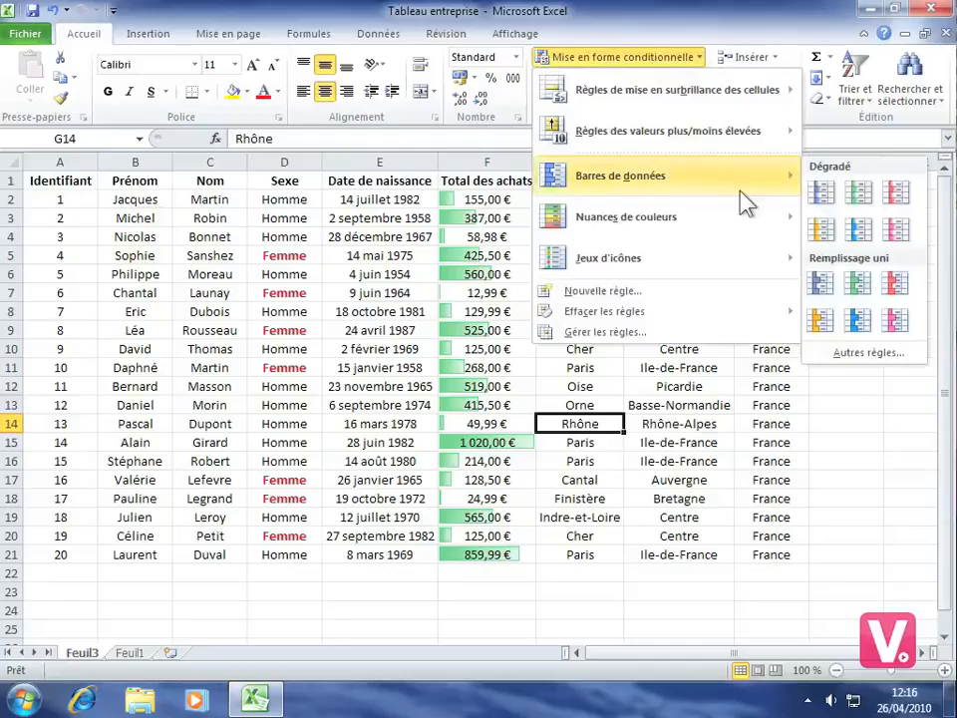
pyautogui.click(600, 293)
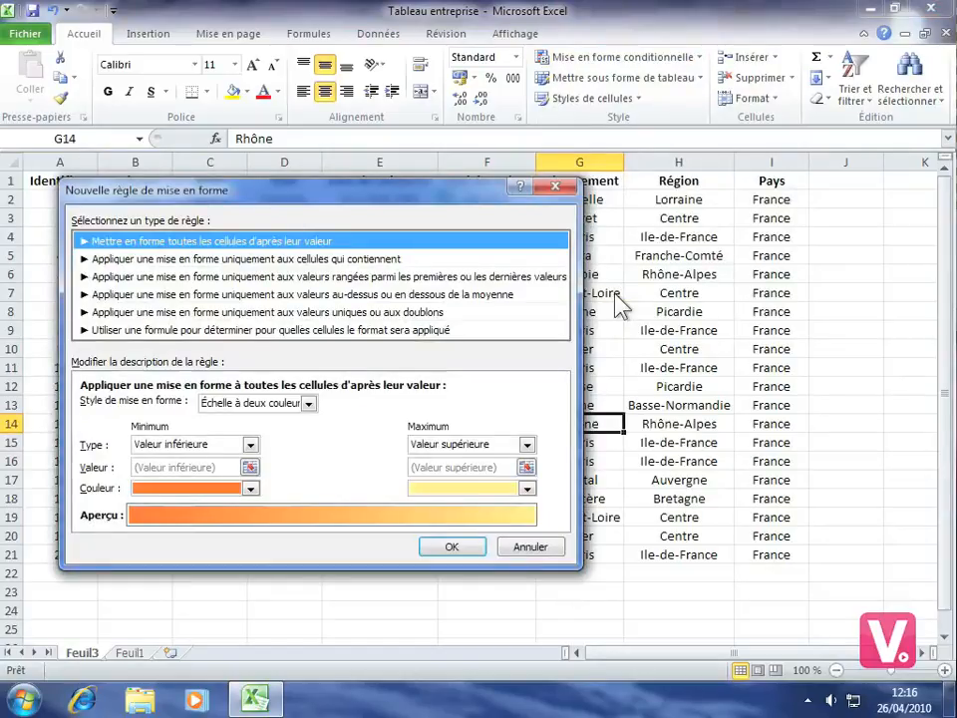
pyautogui.click(316, 259)
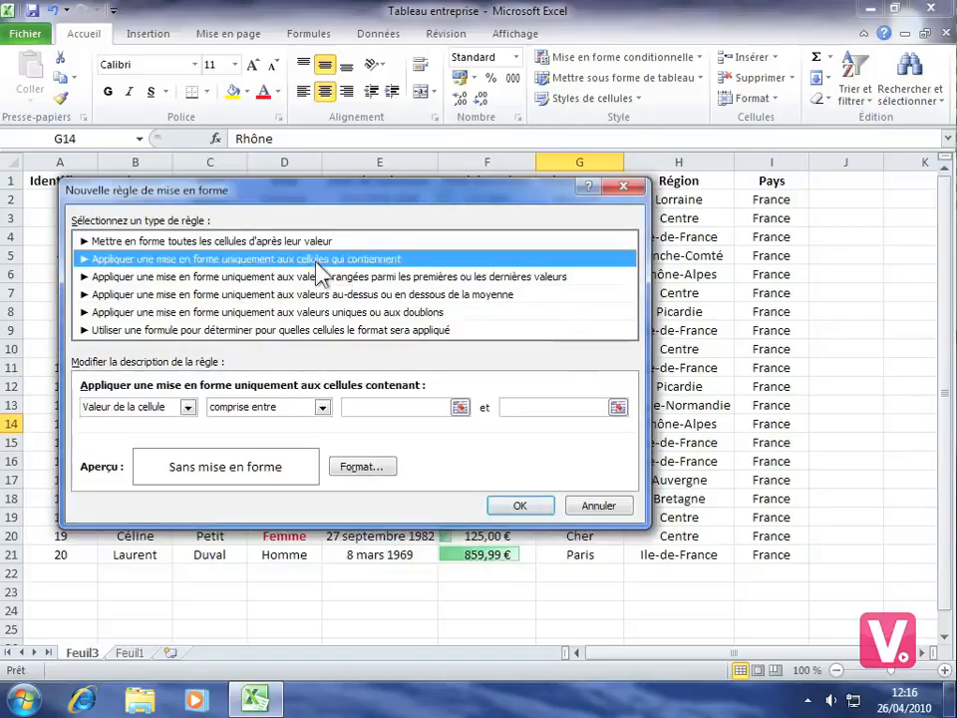
pyautogui.click(189, 408)
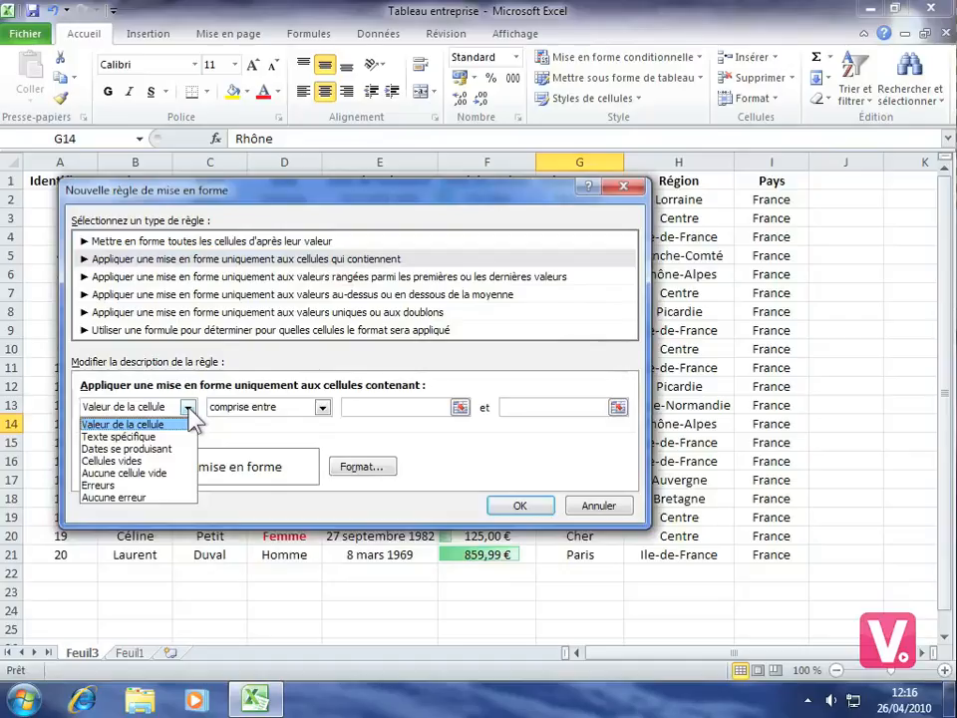
pyautogui.click(117, 462)
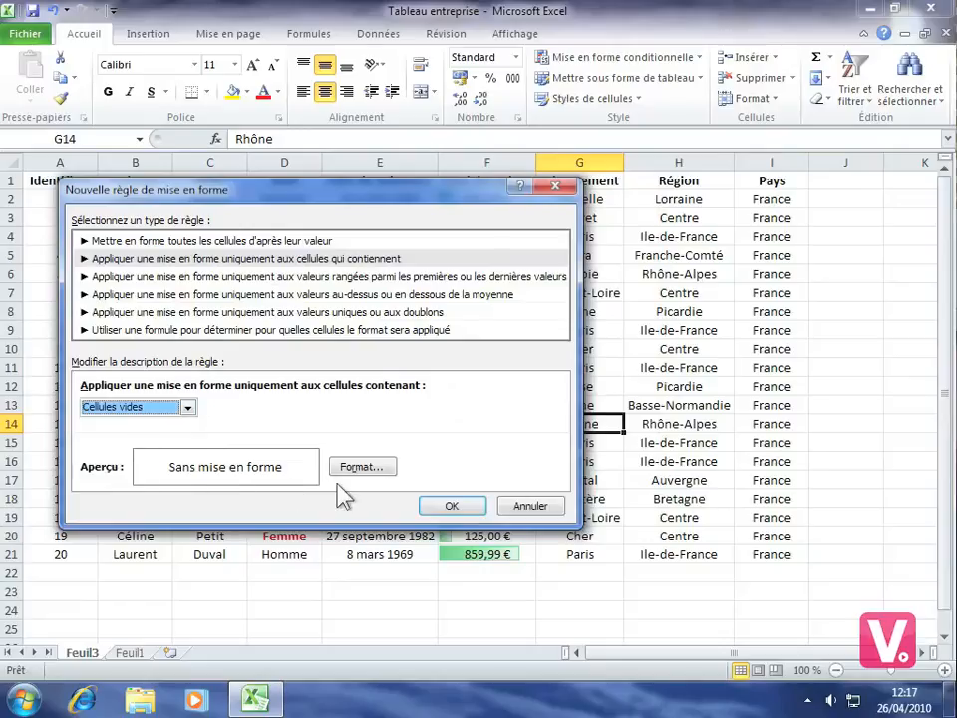
# Set the empty-cell rule's format to a light green background fill and create the rule.
pyautogui.click(363, 469)
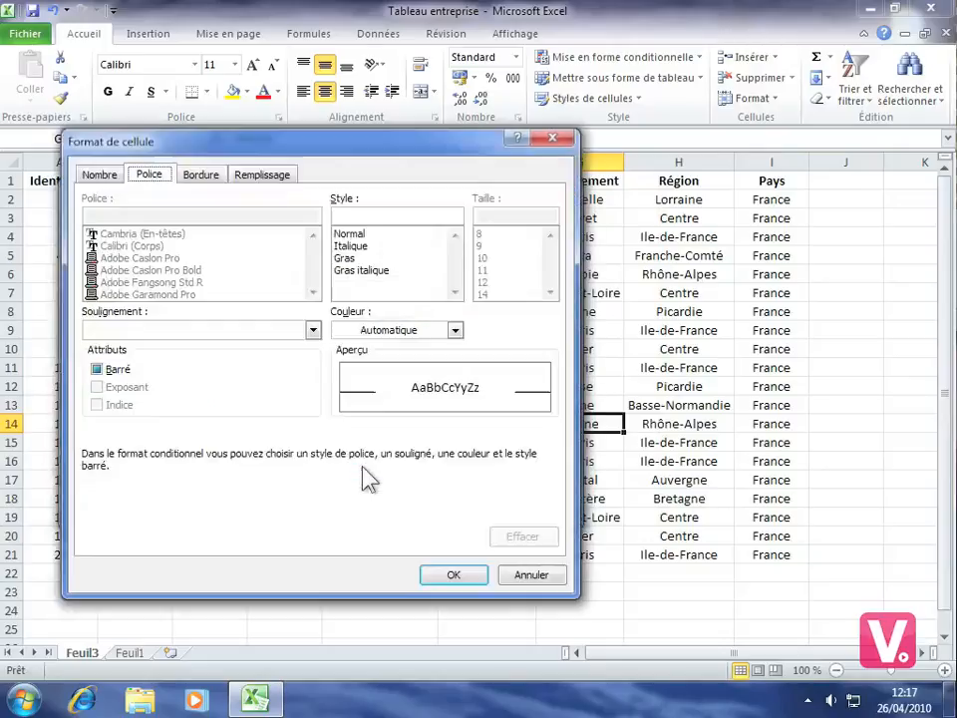
pyautogui.click(264, 179)
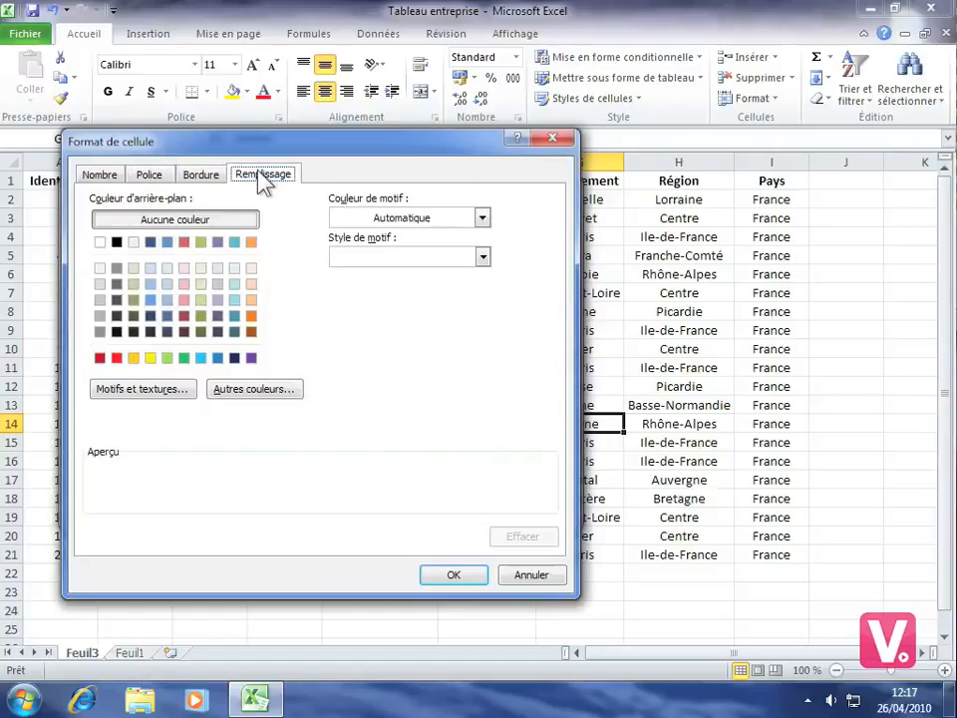
pyautogui.click(167, 361)
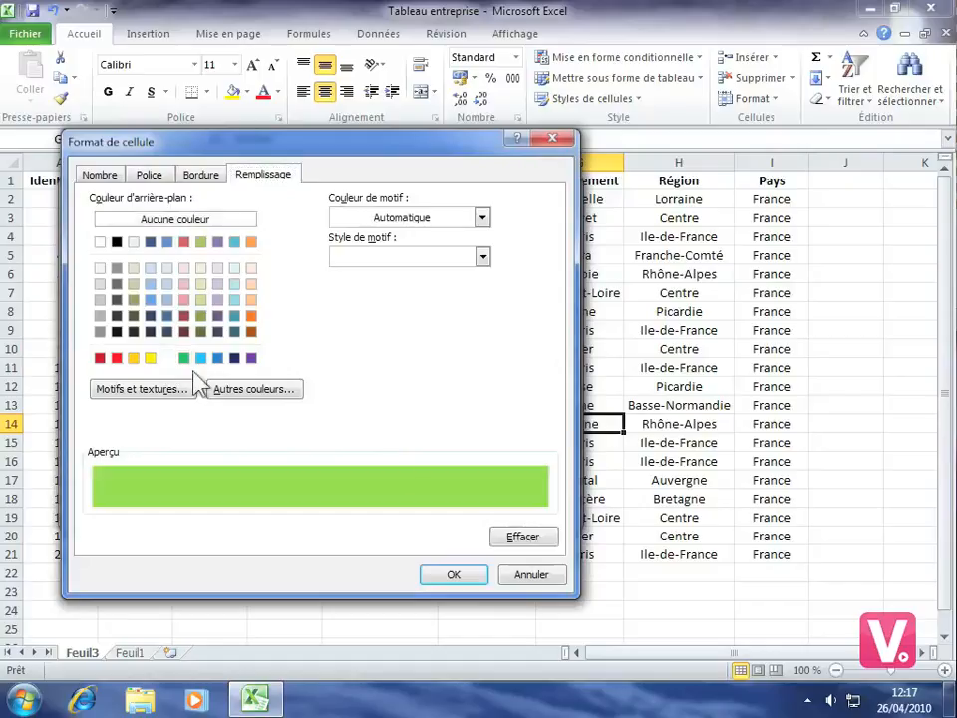
pyautogui.click(448, 577)
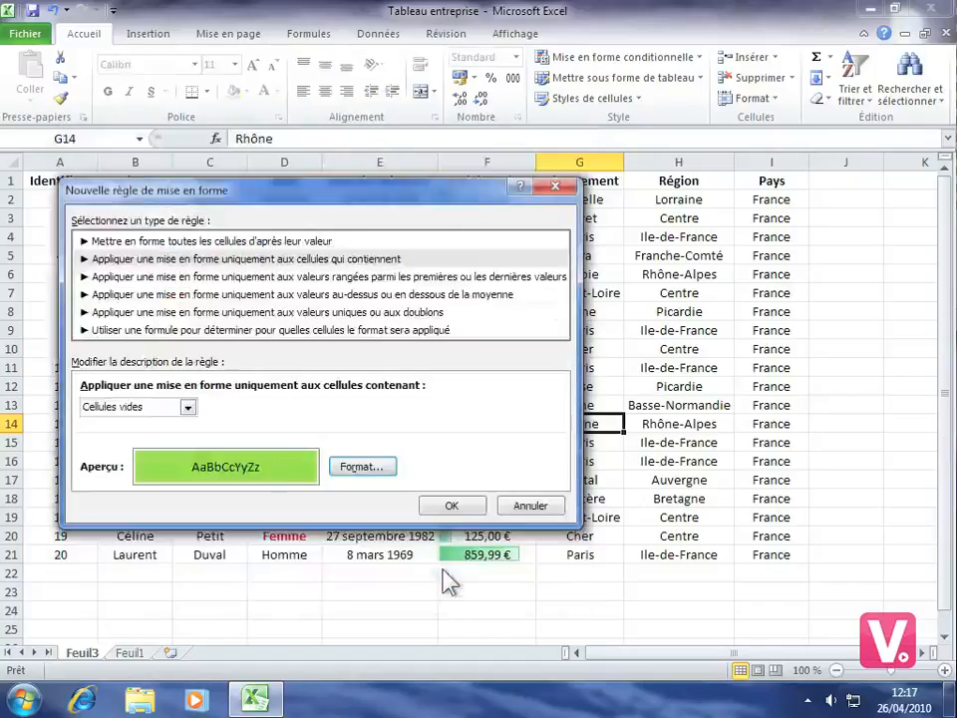
pyautogui.click(451, 506)
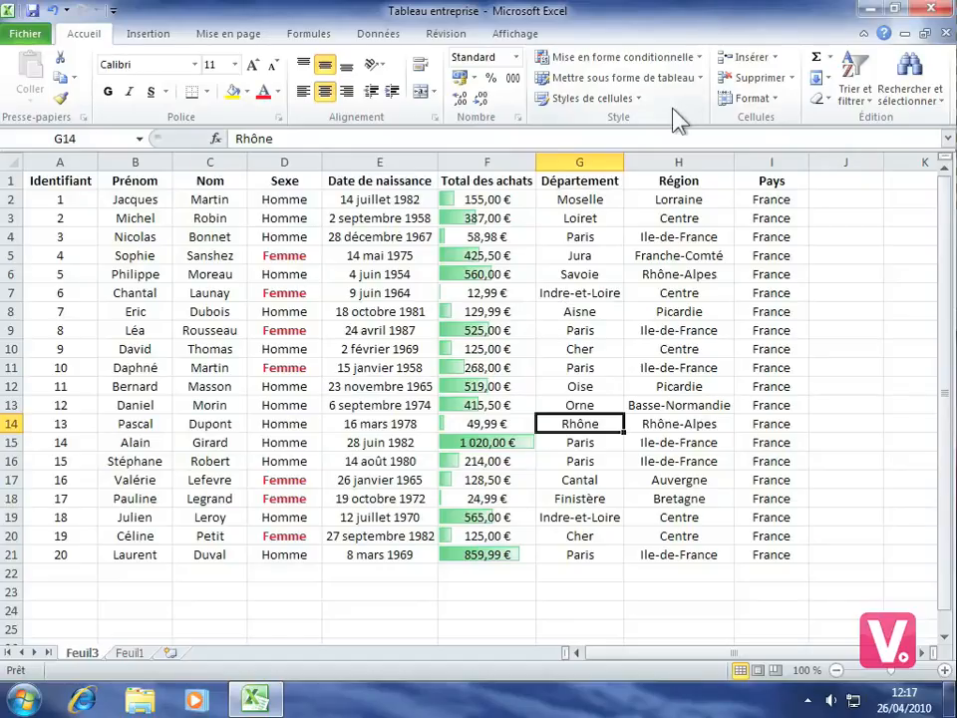
# Extend the empty-cell rule on G14 to the range A1:J25 in the conditional formatting rules manager and apply it.
pyautogui.click(654, 60)
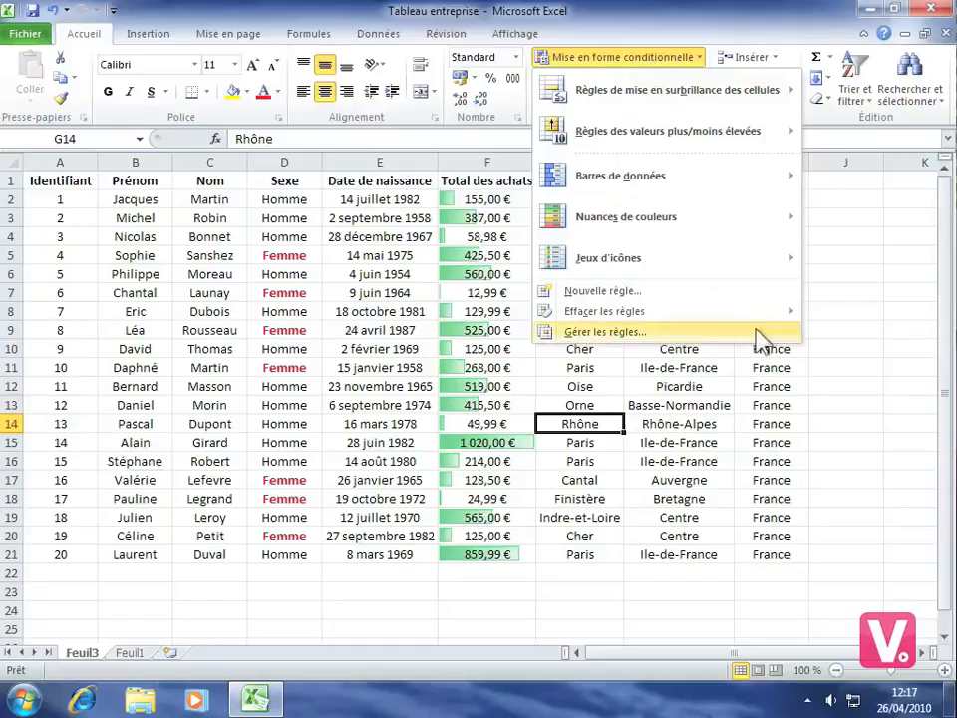
pyautogui.click(700, 332)
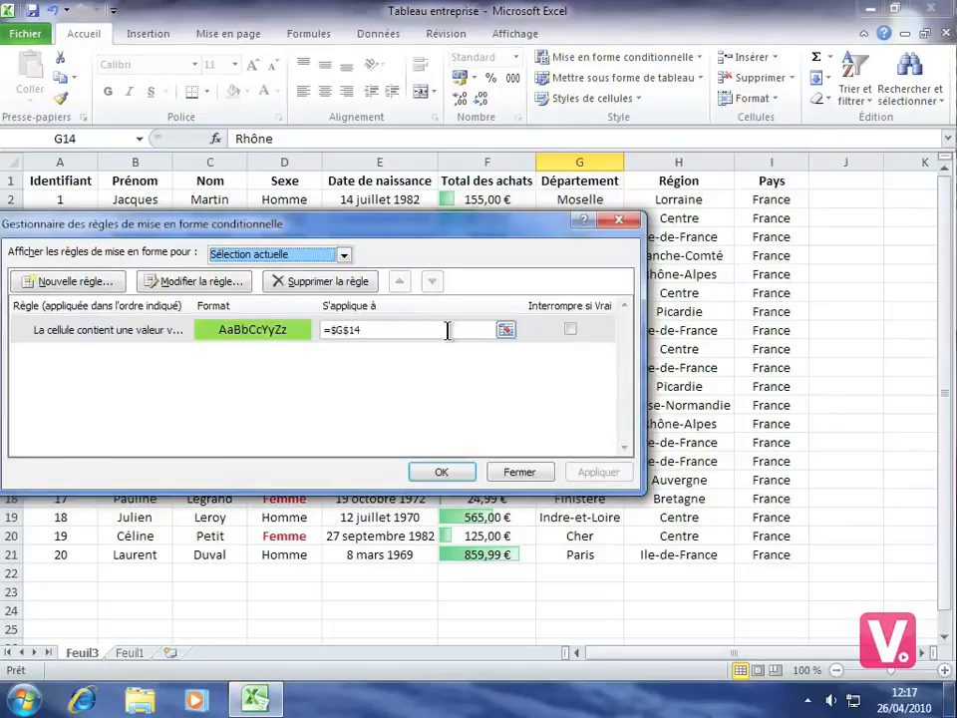
pyautogui.click(506, 329)
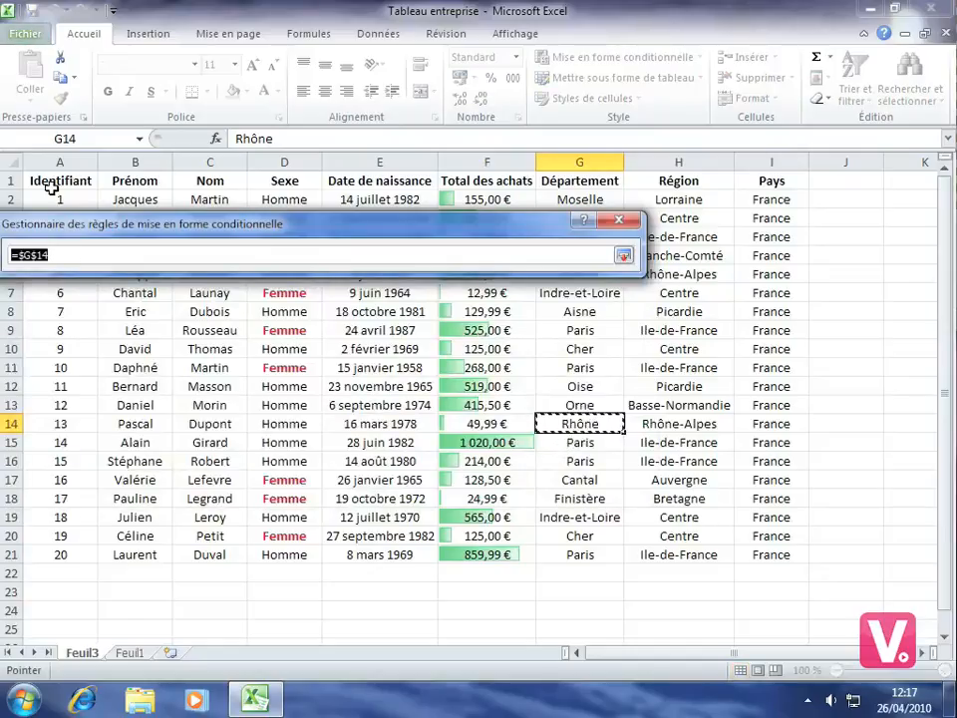
pyautogui.moveTo(48, 181); pyautogui.dragTo(855, 621)
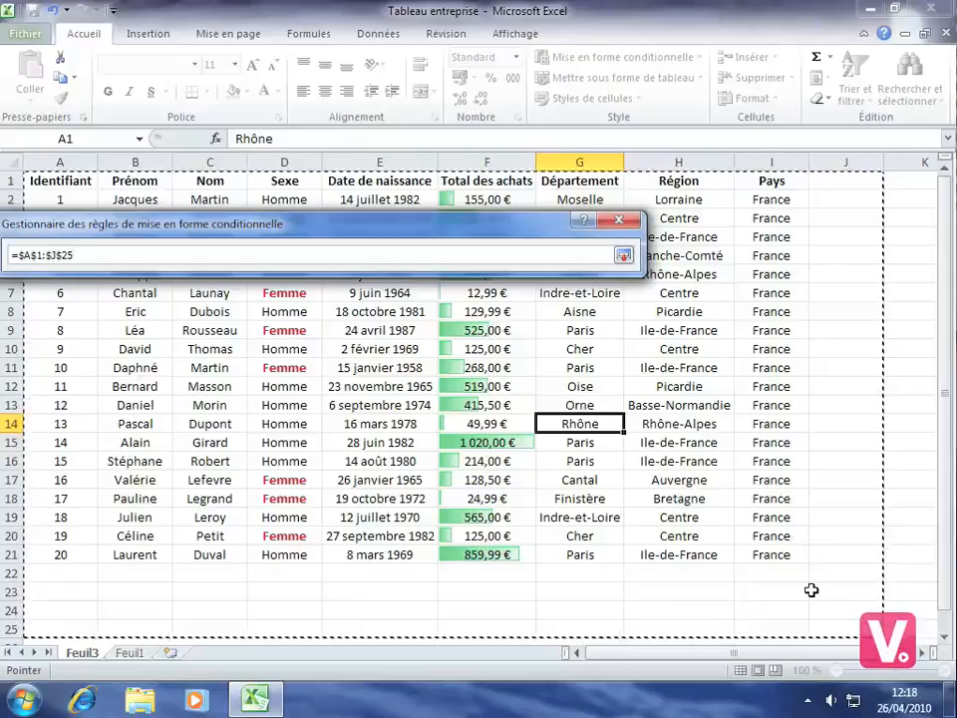
pyautogui.click(623, 256)
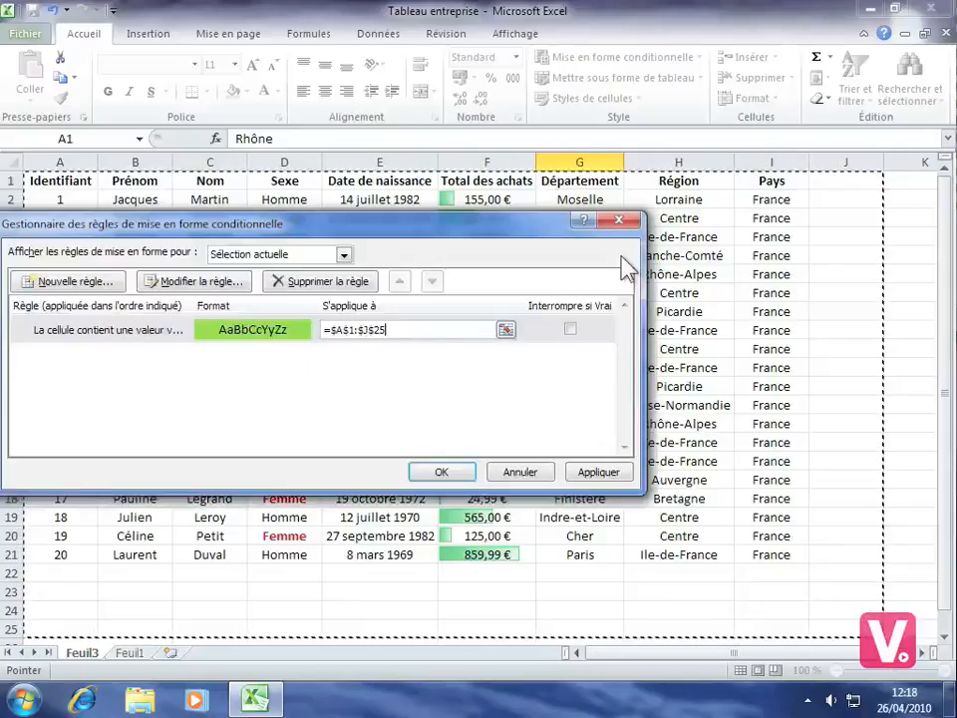
pyautogui.click(437, 473)
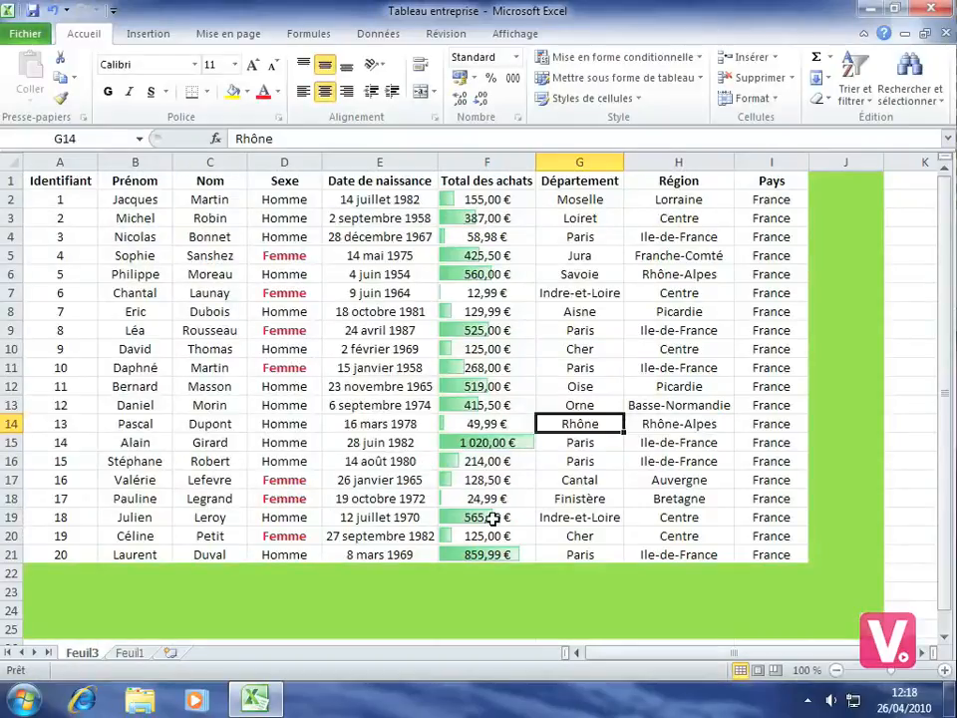
# Clear all conditional formatting rules from the entire sheet.
pyautogui.click(408, 574)
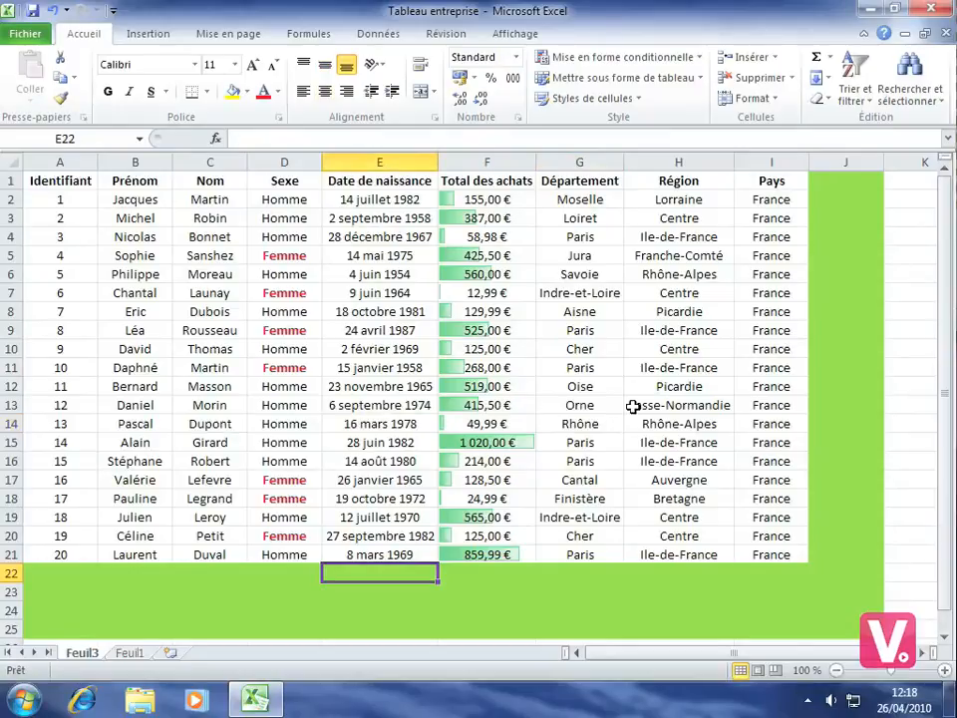
pyautogui.click(628, 62)
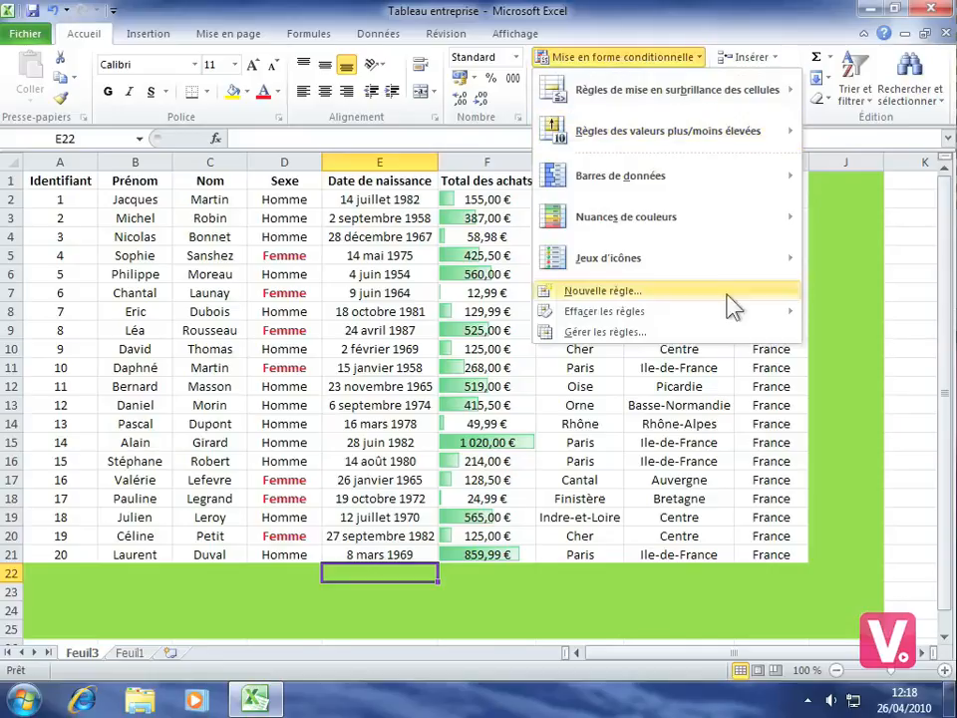
pyautogui.moveTo(710, 315)
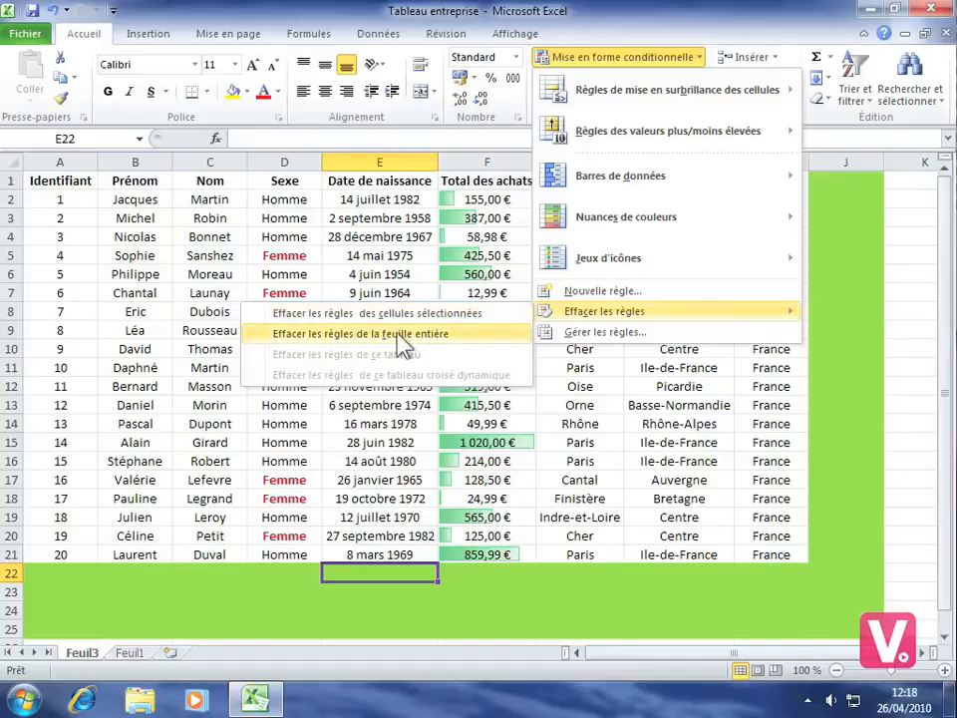
pyautogui.click(423, 334)
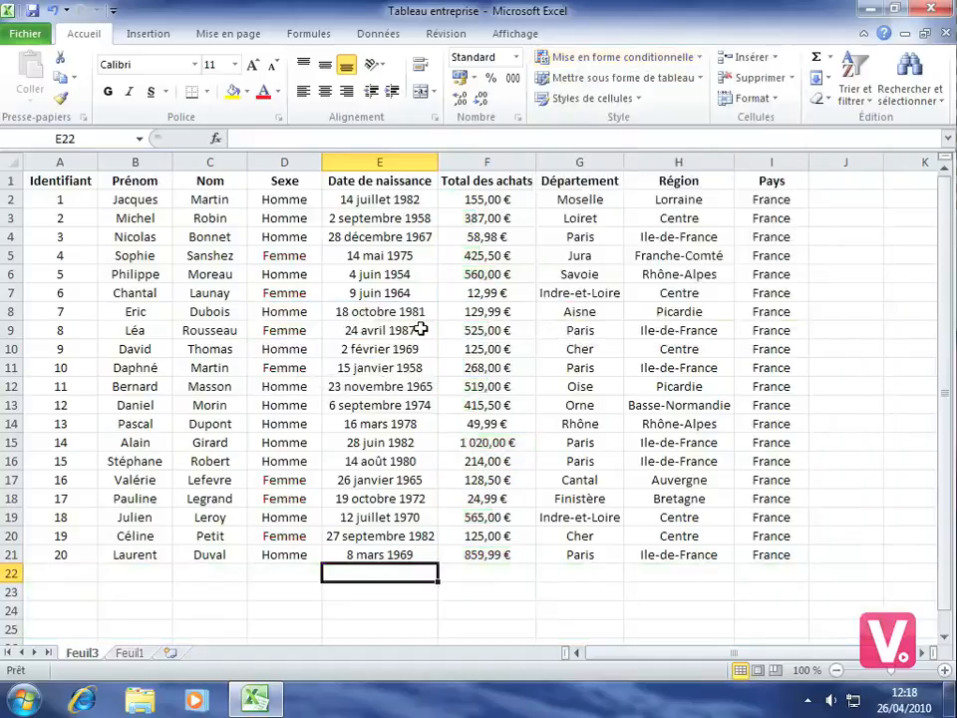